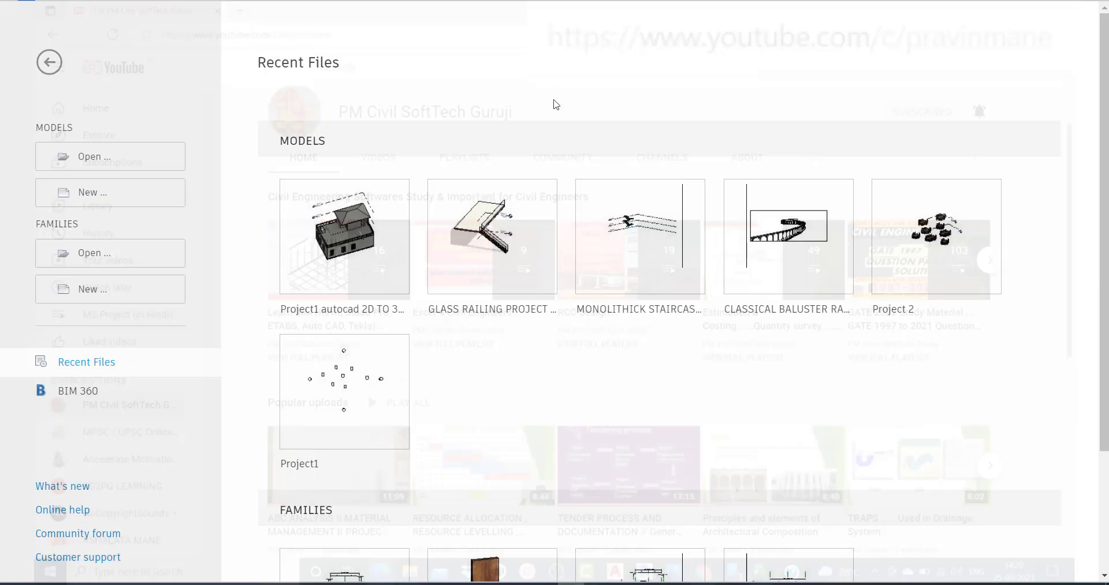
# Open the 'Project1 autocad 2D TO 3D' house model from the recent files
pyautogui.click(350, 225)
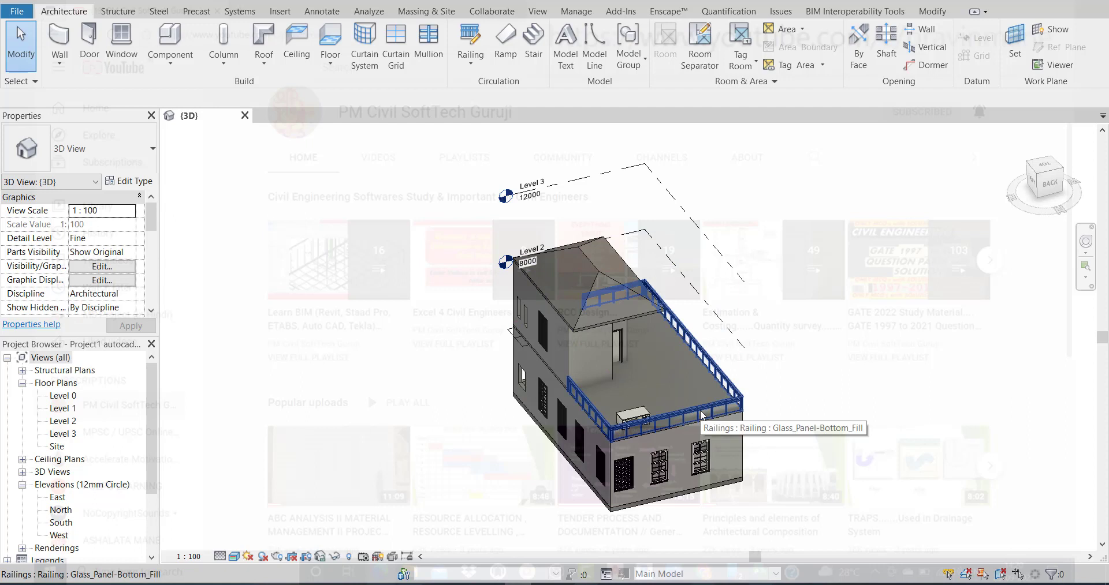
# Open the Level 1 floor plan and bring up the Design Options dialog
pyautogui.click(63, 409)
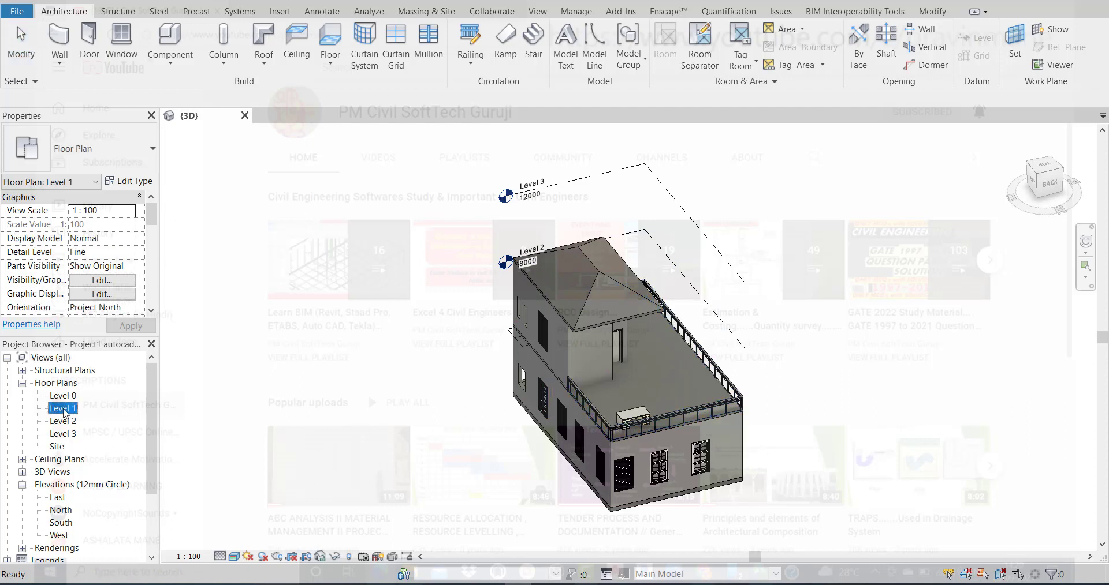
pyautogui.doubleClick(63, 409)
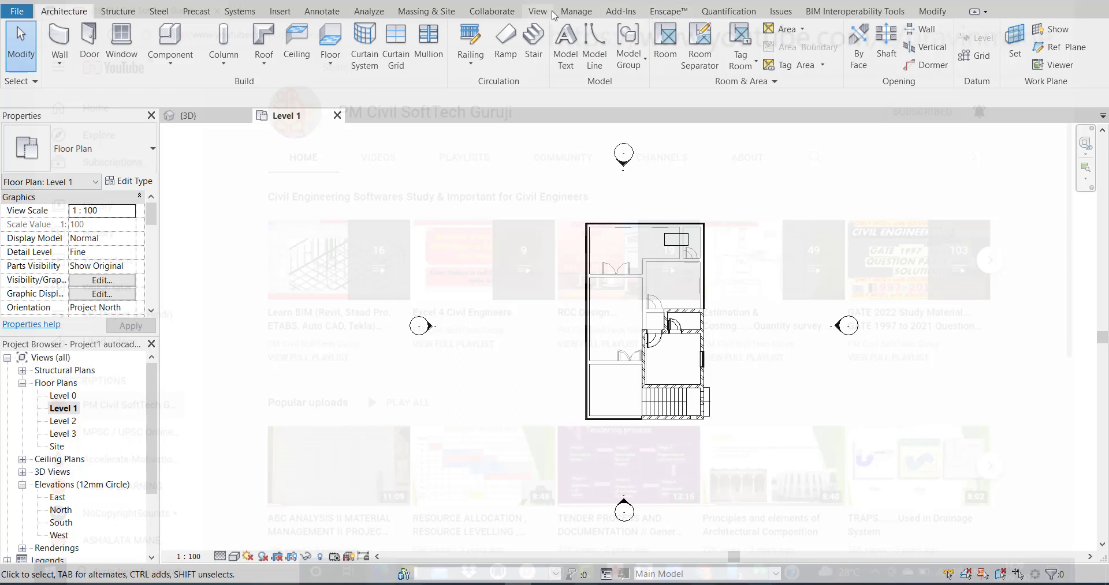
pyautogui.click(585, 13)
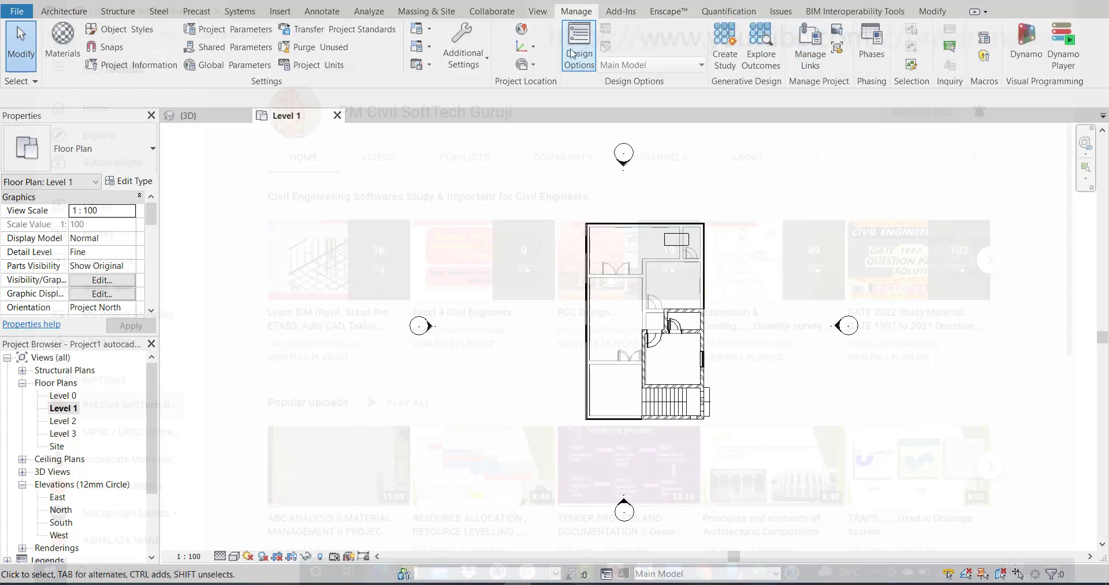
pyautogui.click(572, 55)
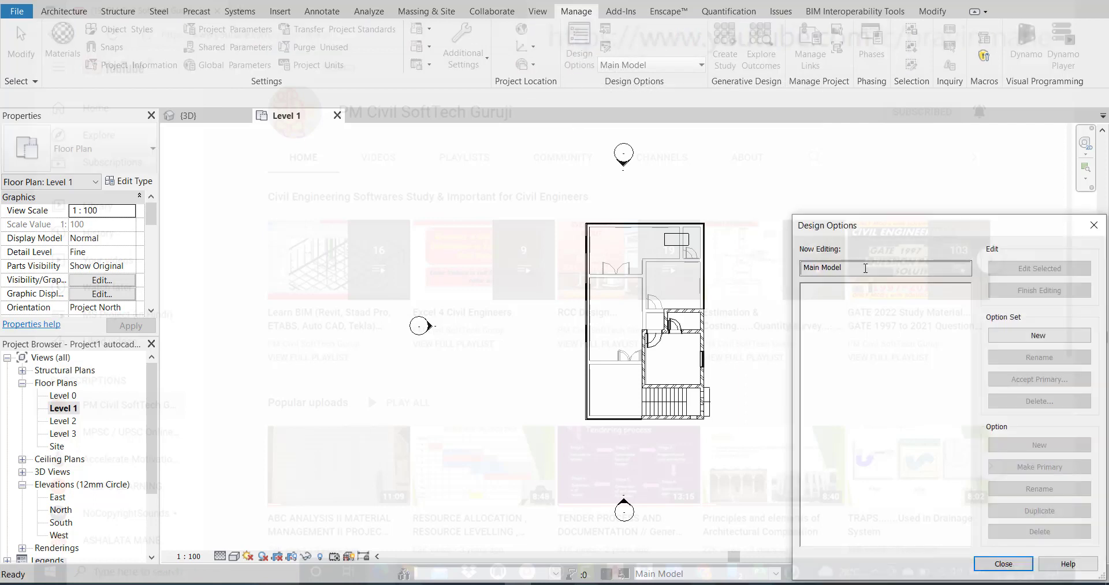
# Create a new option set and begin renaming it to Structure
pyautogui.click(1054, 340)
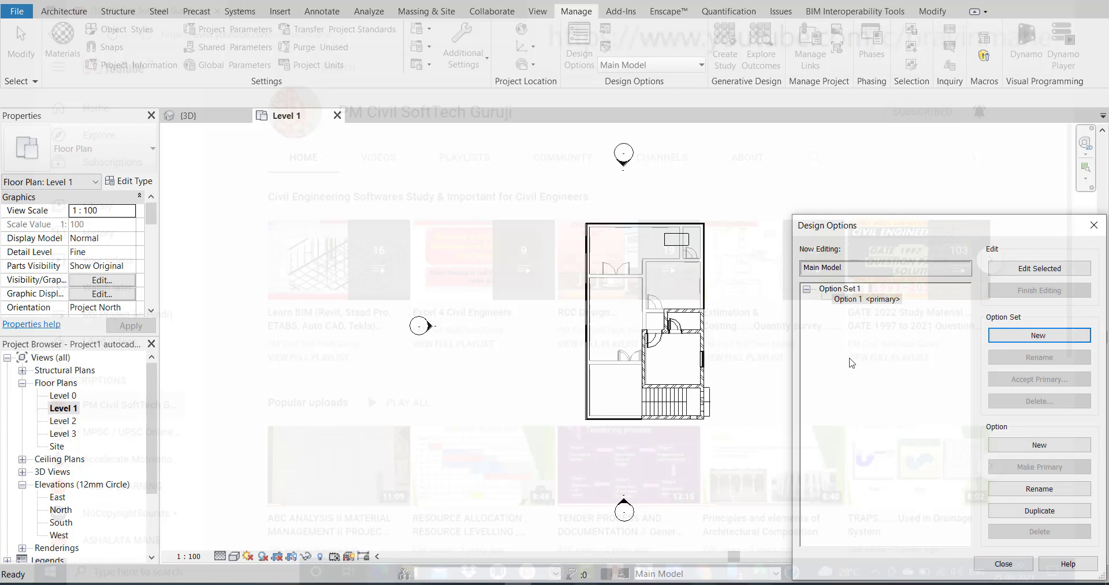
pyautogui.click(852, 291)
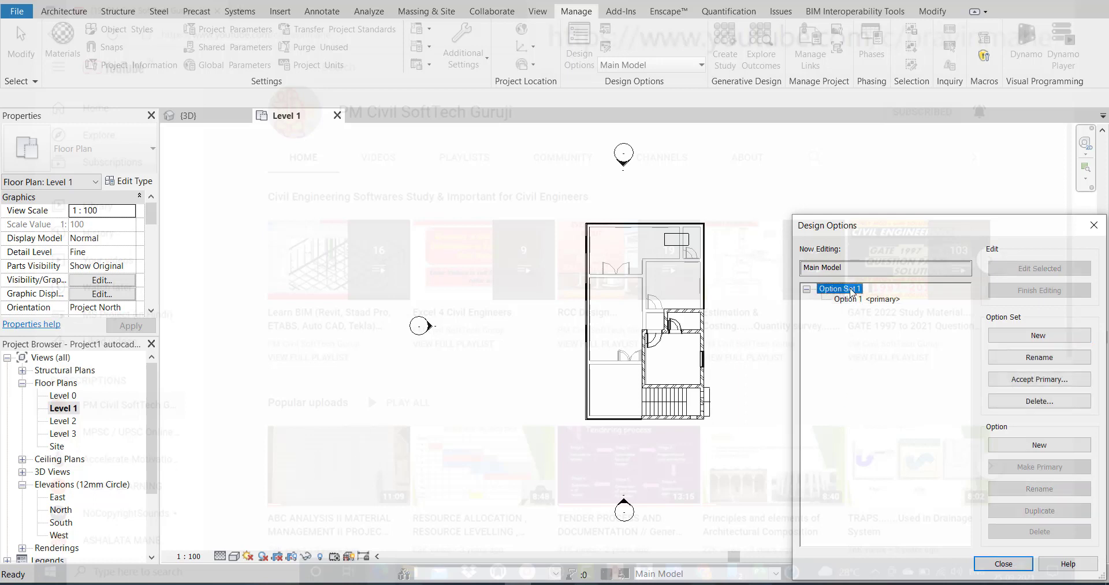
pyautogui.click(1038, 357)
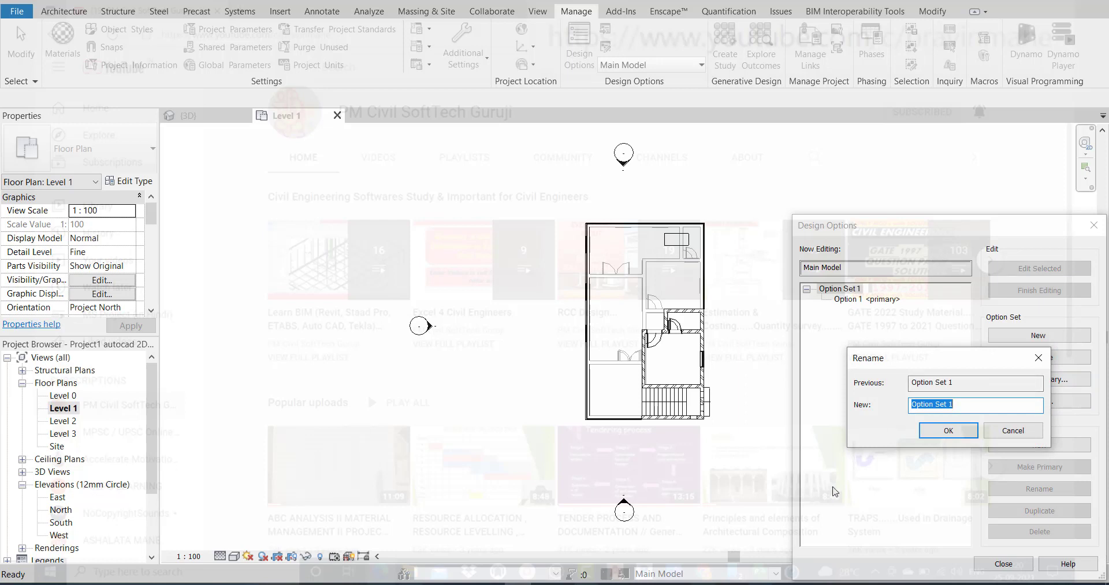
pyautogui.write('S')
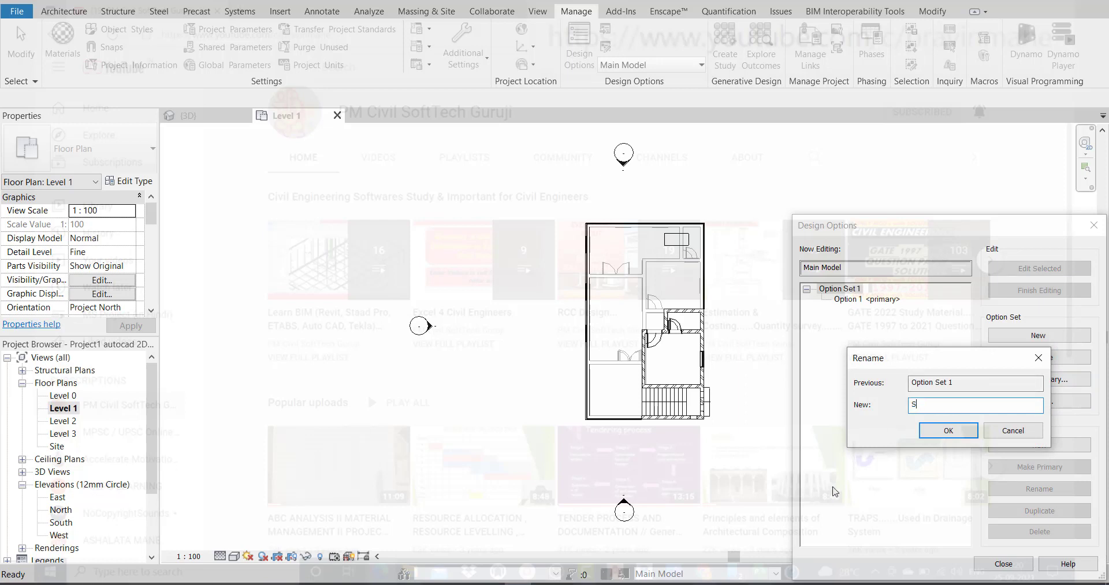
pyautogui.write('tructure')
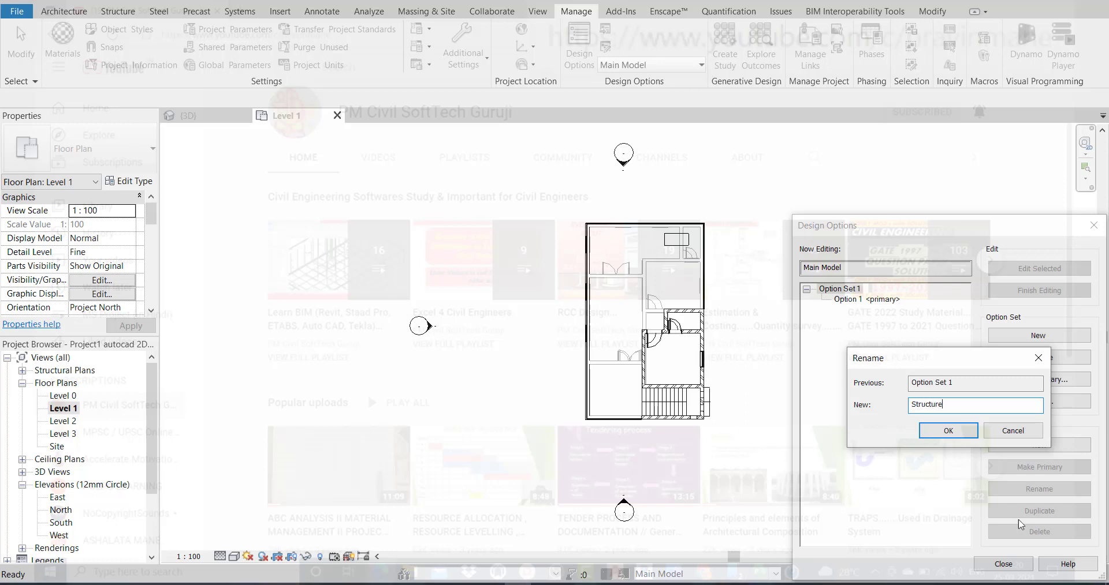
# Confirm the Structure set name and add a second option, Option 2
pyautogui.click(947, 432)
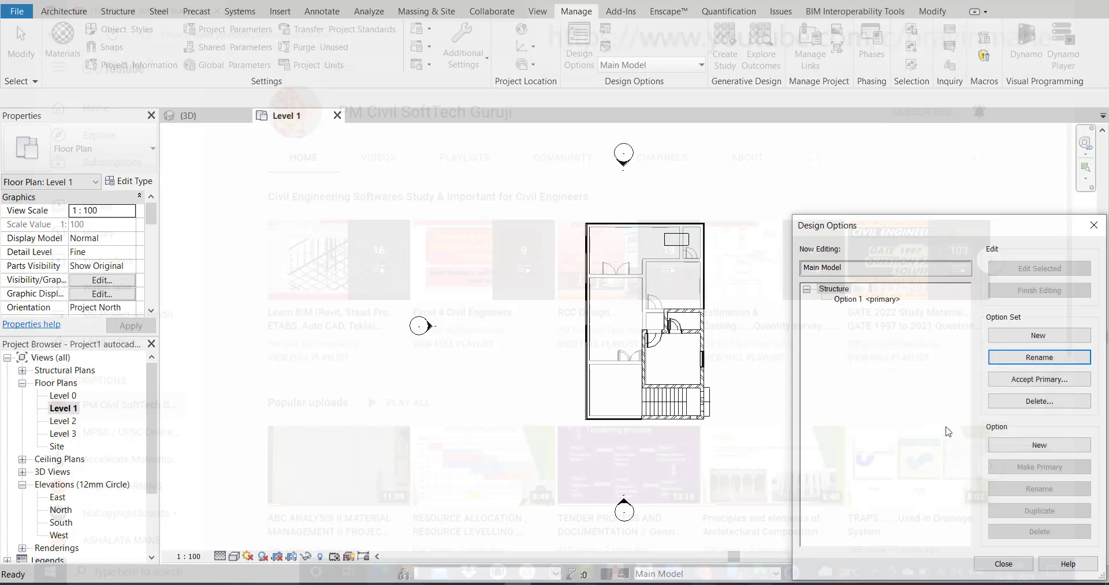
pyautogui.click(878, 300)
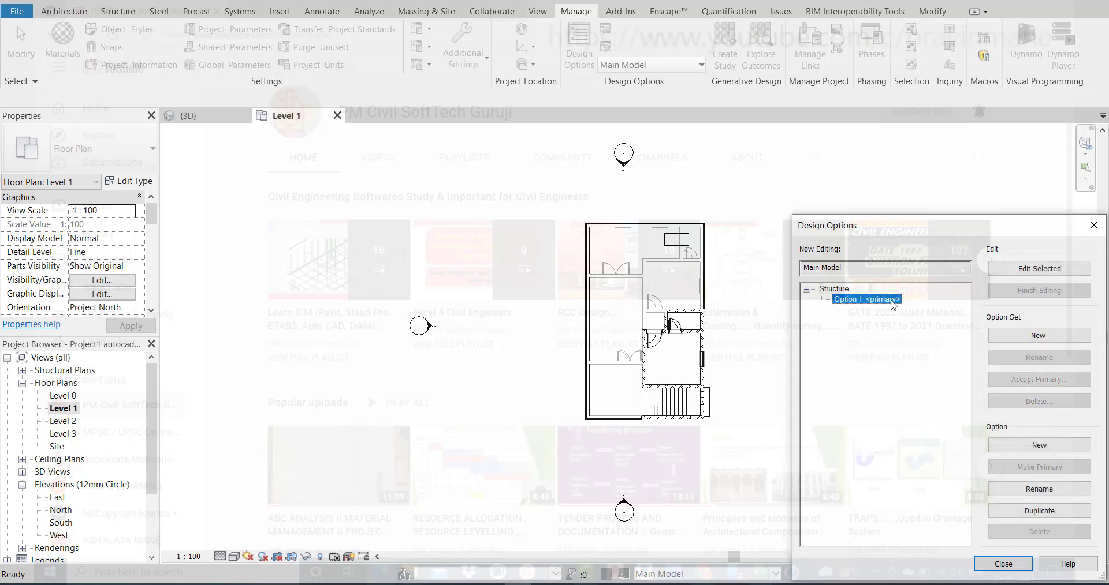
pyautogui.click(1048, 447)
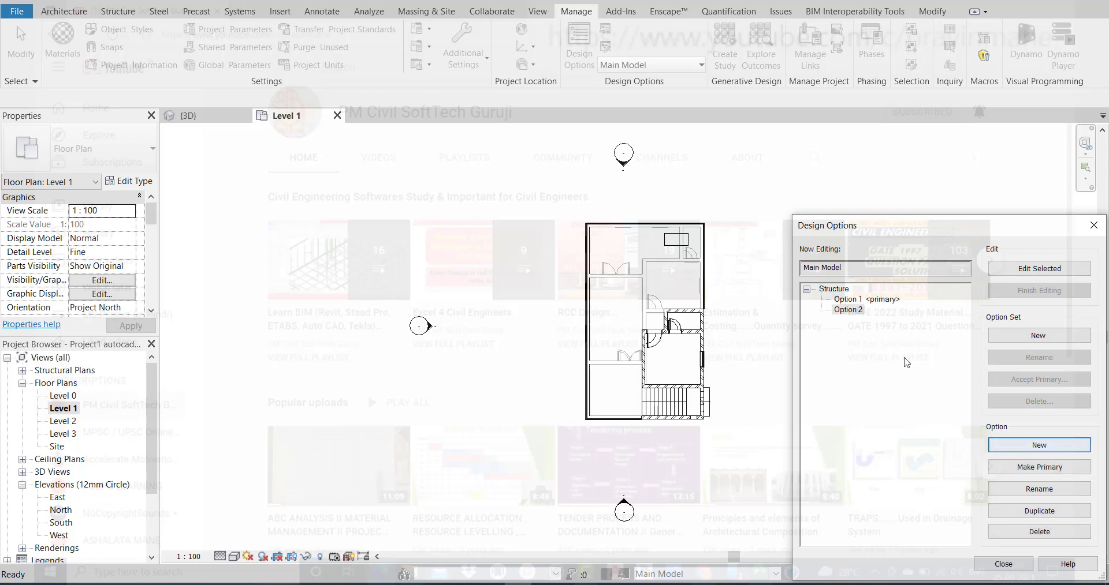
# Rename the primary Option 1 in Structure to 'wooden column'
pyautogui.click(868, 300)
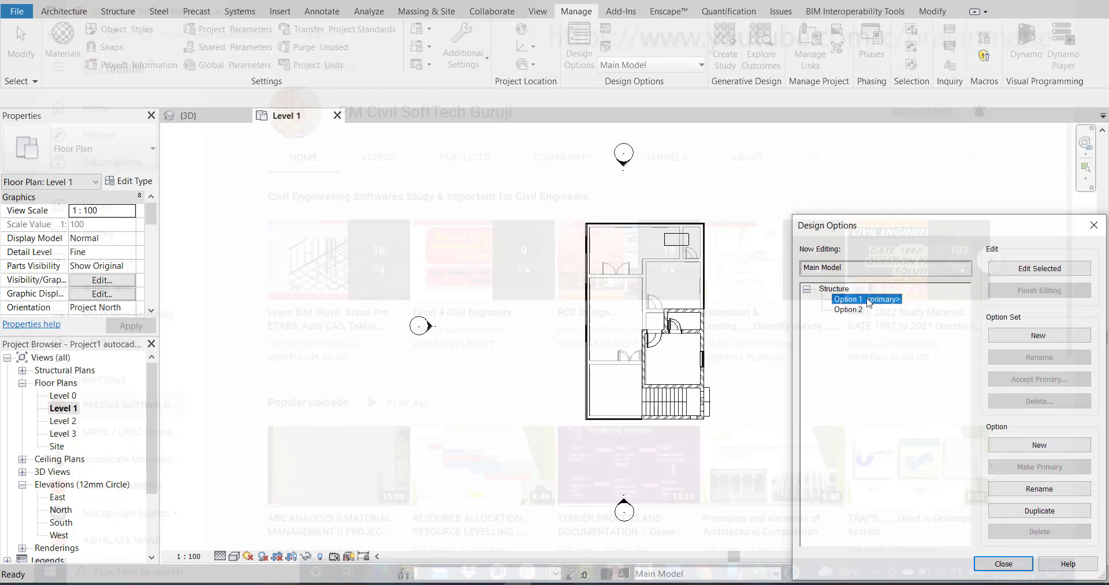
pyautogui.click(1016, 489)
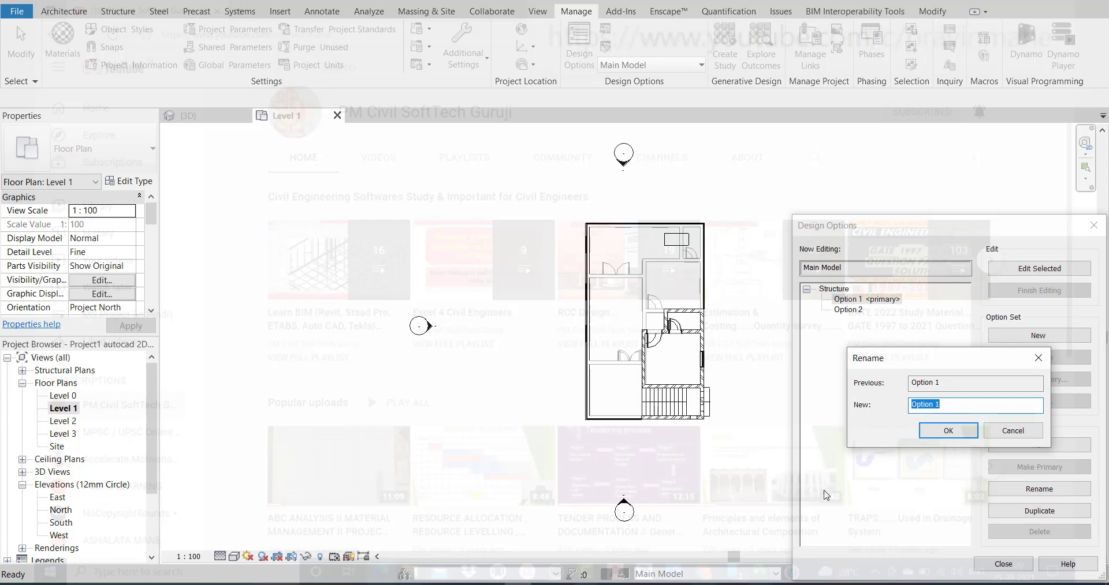
pyautogui.write('wooden c')
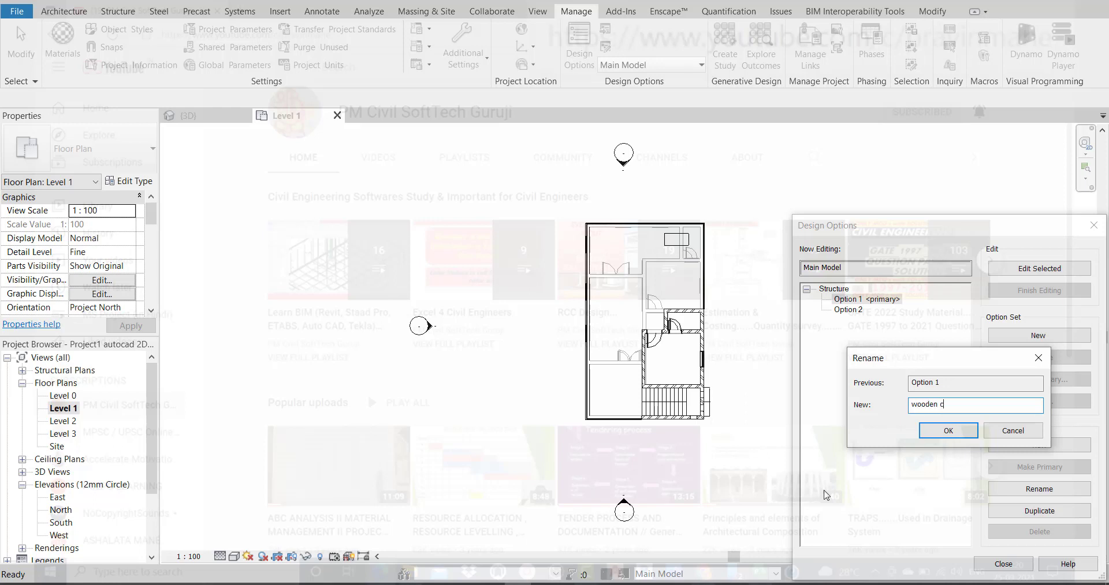
pyautogui.write('mn')
pyautogui.click(952, 433)
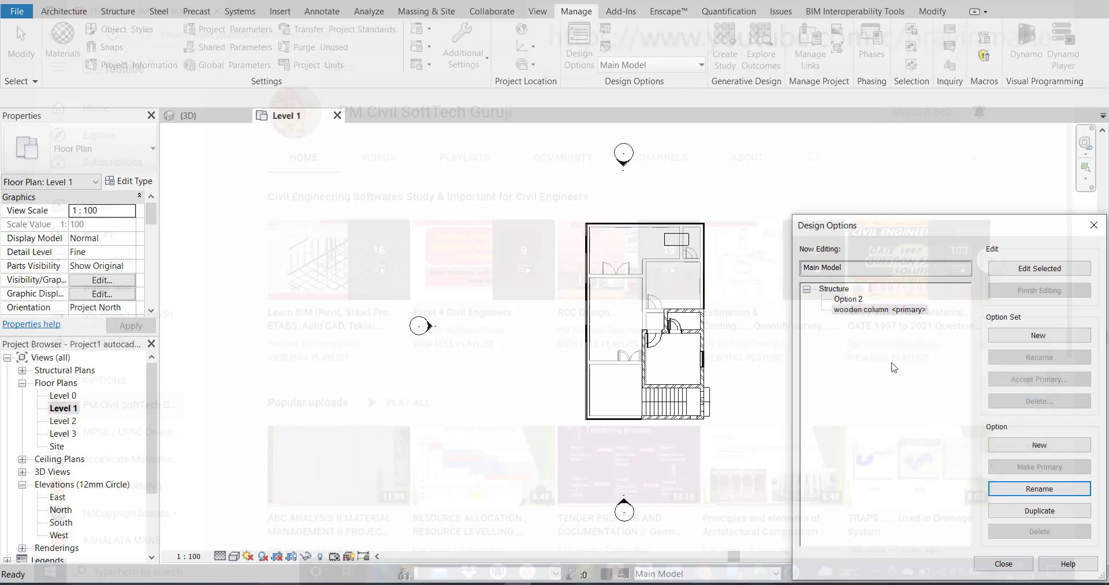
pyautogui.click(859, 300)
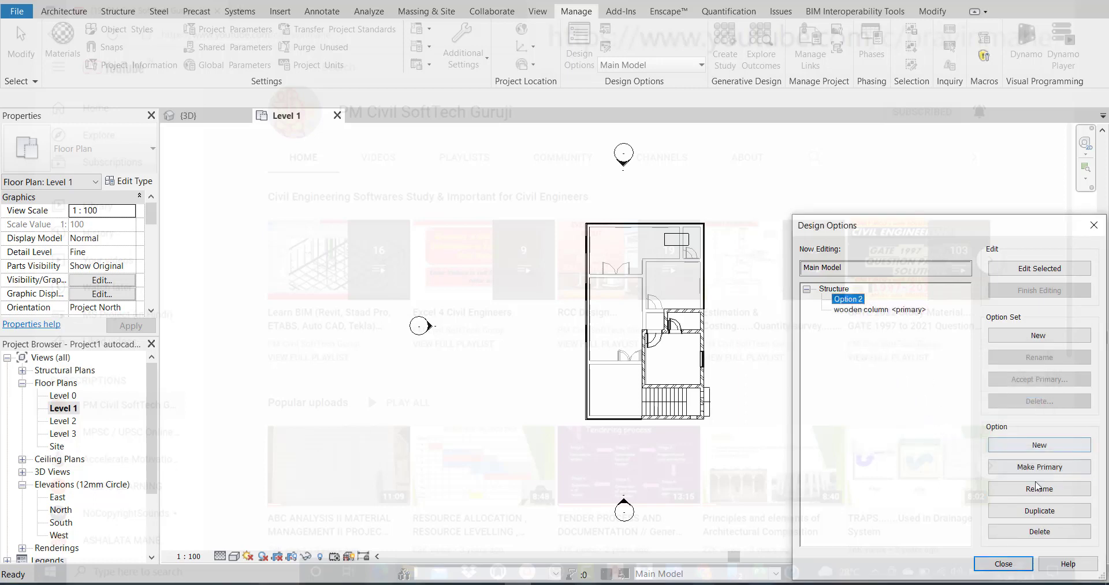
# Replace Option 2's name with 'Wooden beam' in the Structure set
pyautogui.click(1039, 489)
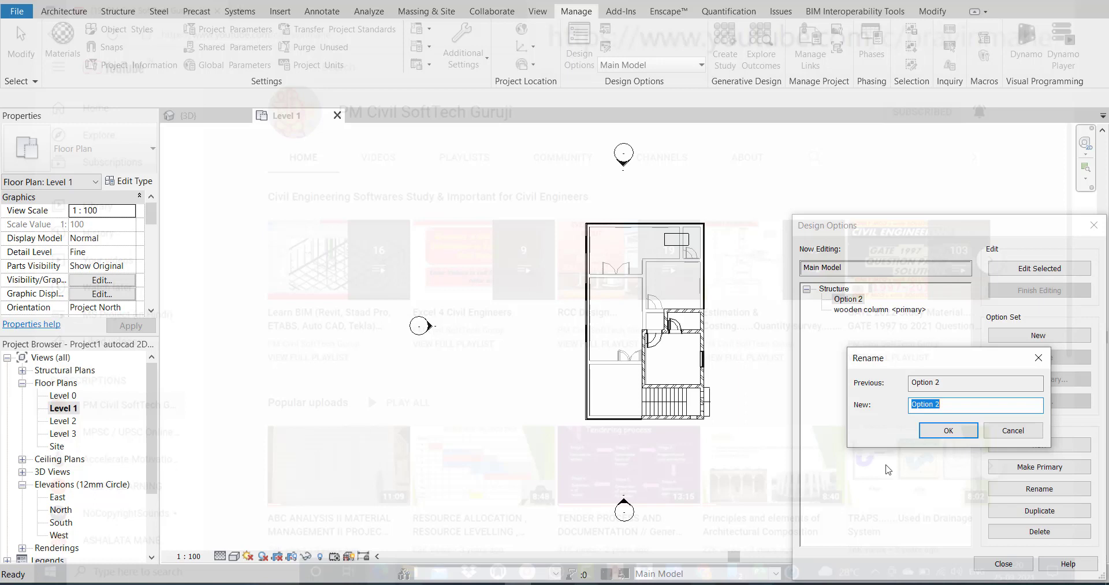
pyautogui.click(962, 411)
pyautogui.moveTo(946, 405); pyautogui.dragTo(883, 413)
pyautogui.write('Wooden beam')
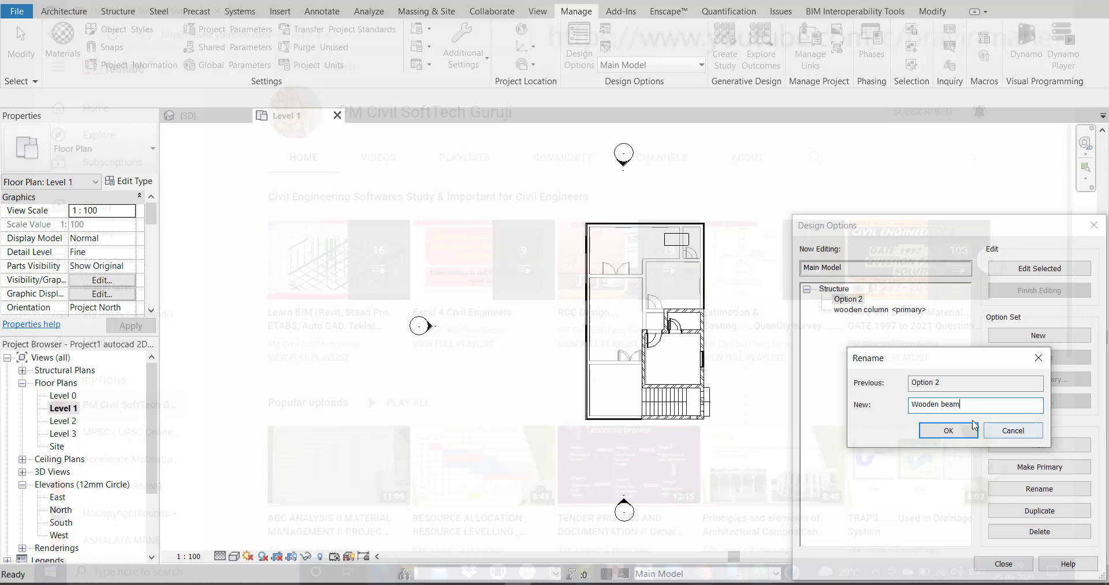
pyautogui.click(957, 436)
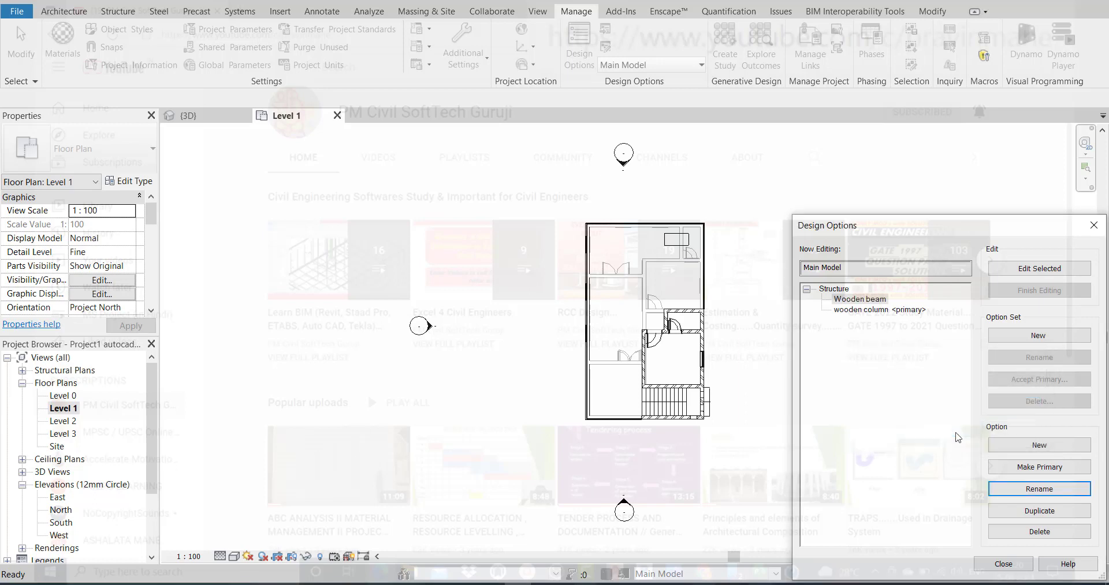
pyautogui.click(873, 421)
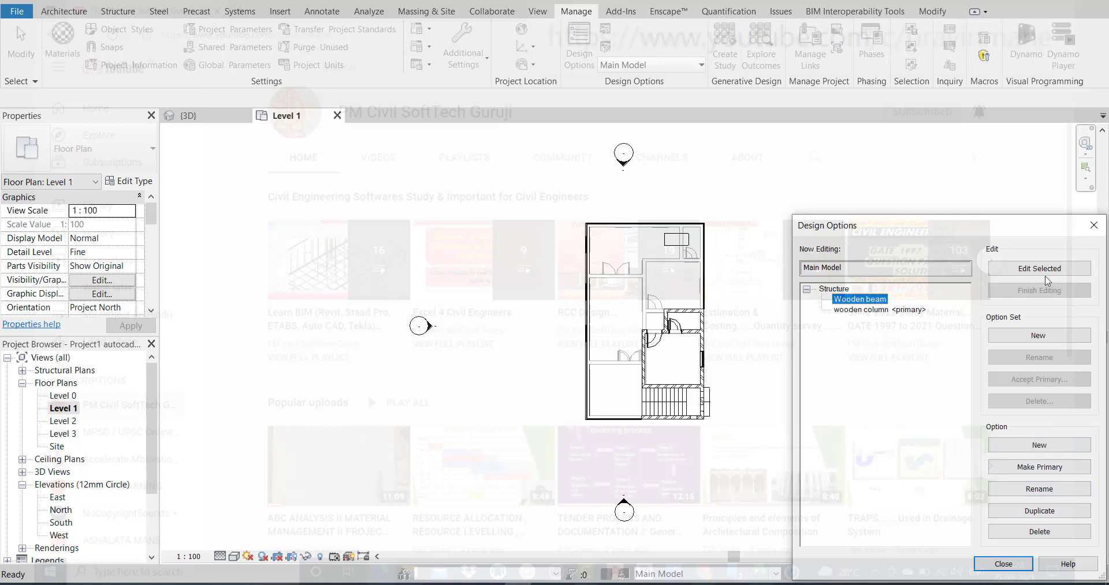
# Create another option set and name it 'structure 2'
pyautogui.click(1045, 335)
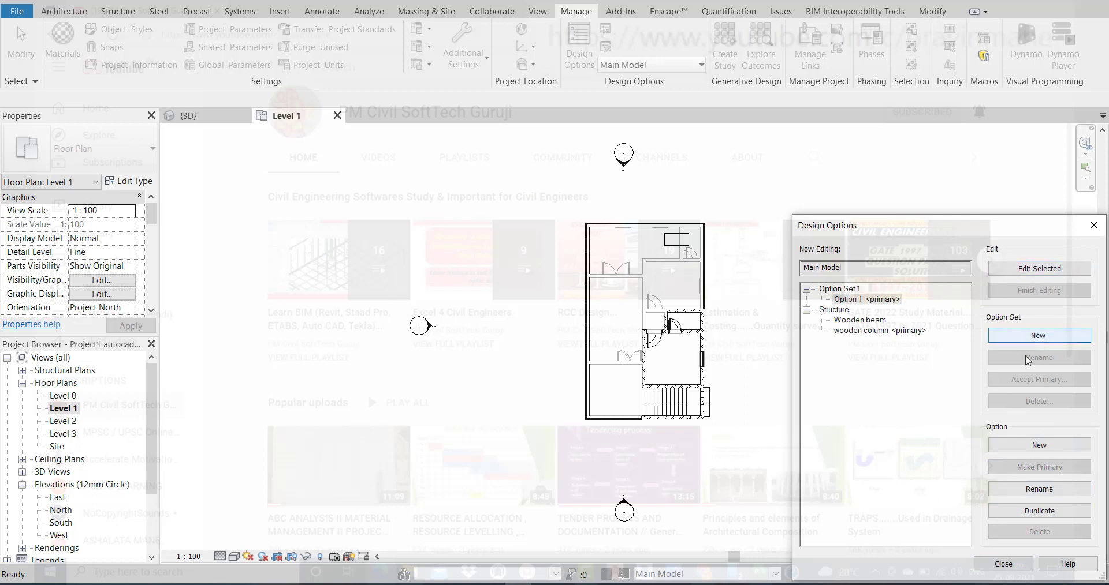
pyautogui.click(849, 289)
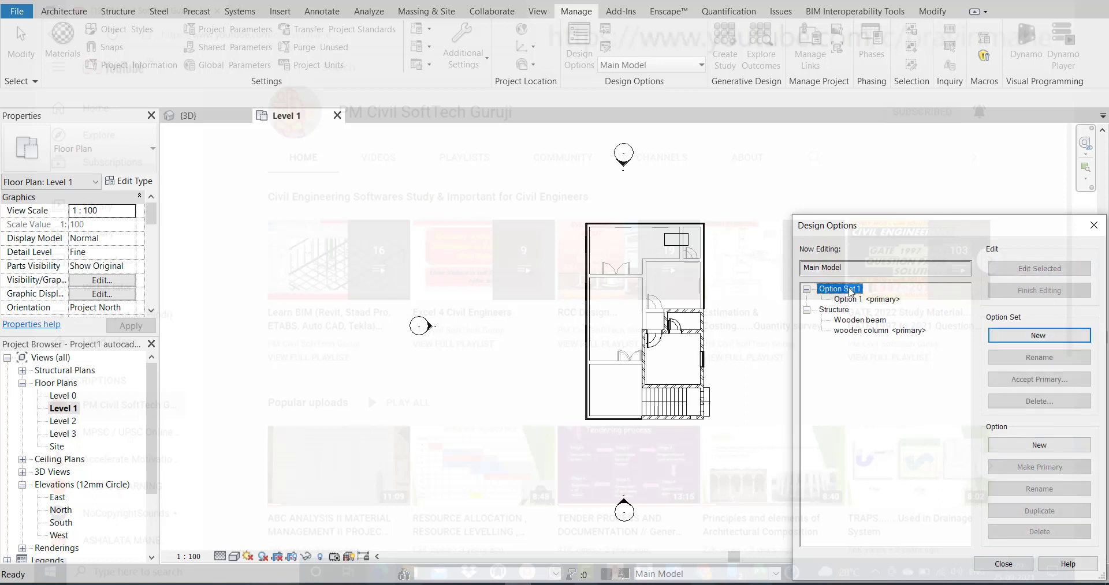
pyautogui.click(1033, 358)
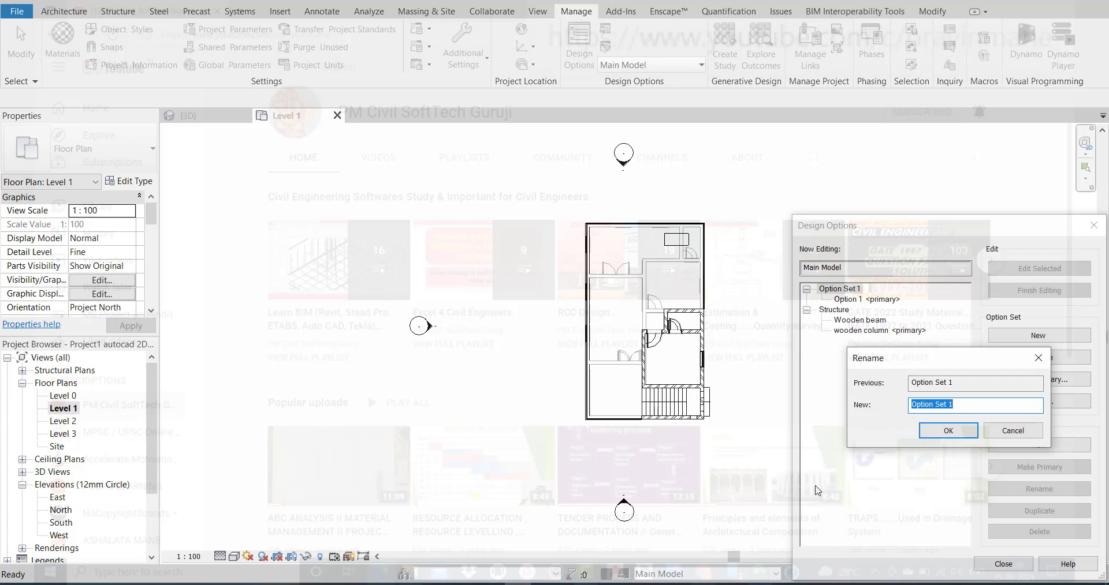
pyautogui.write('top')
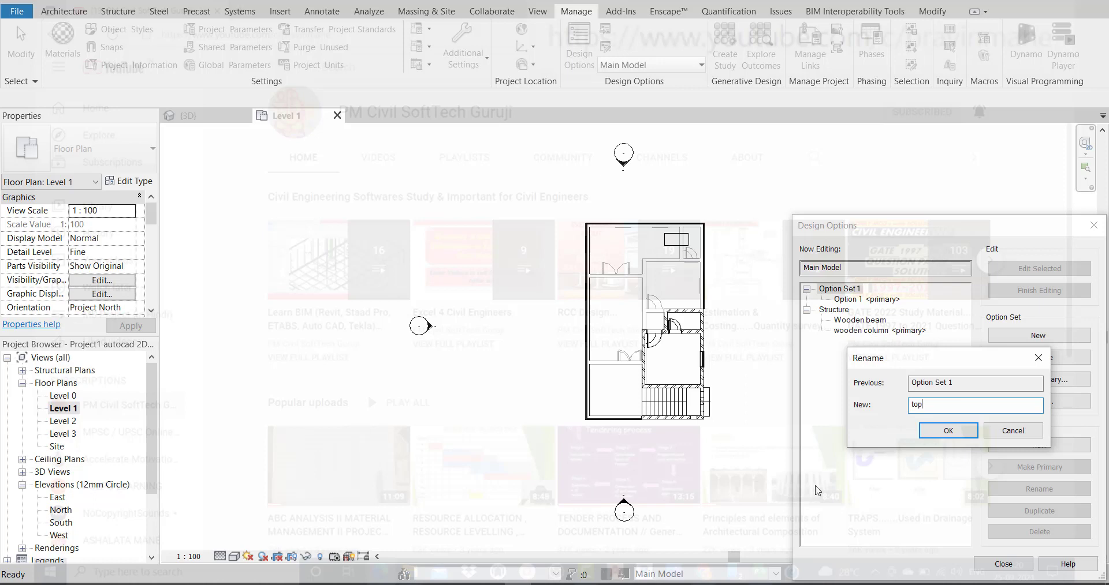
pyautogui.press('BackSpace')
pyautogui.press('BackSpace')
pyautogui.press('BackSpace')
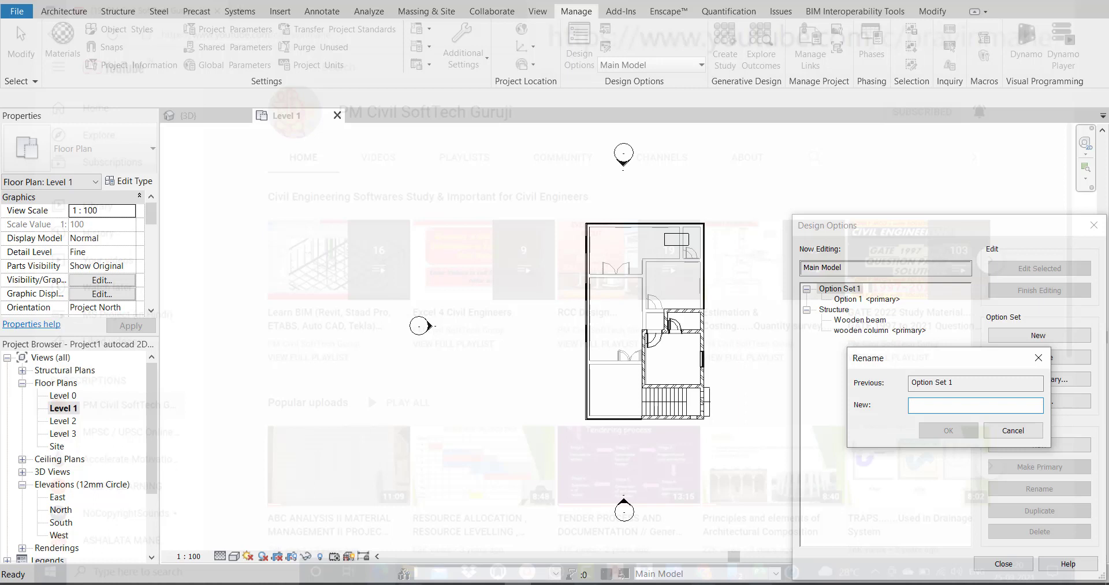
pyautogui.write('stru')
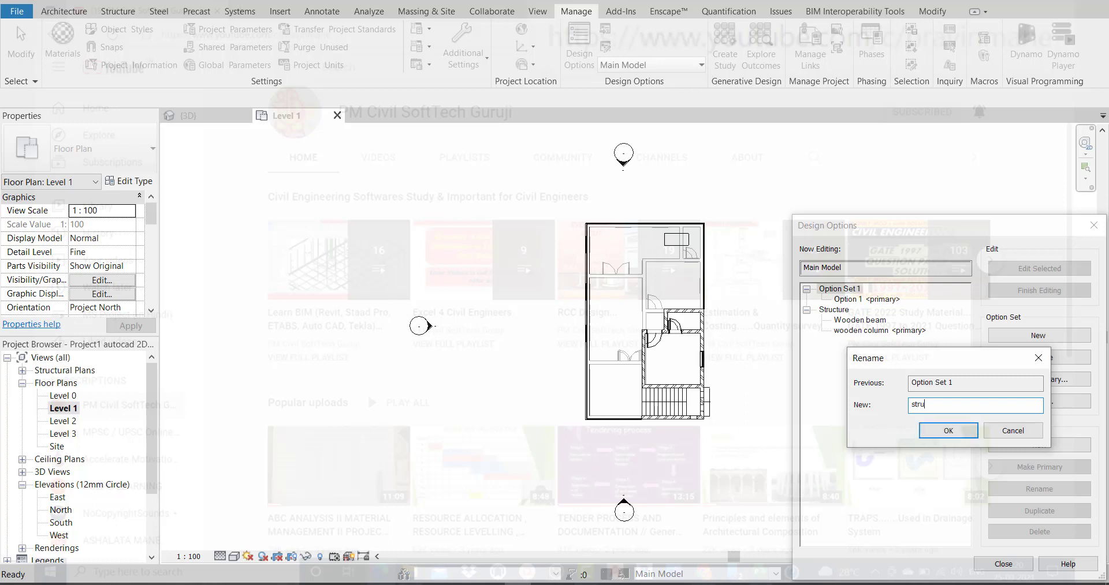
pyautogui.write('re 2')
pyautogui.click(938, 434)
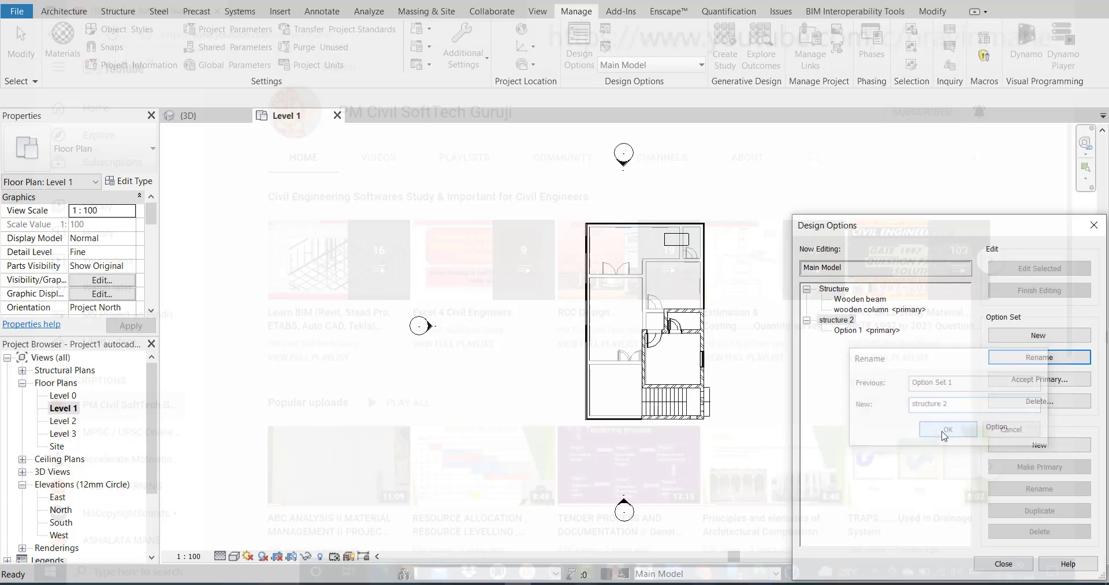
pyautogui.click(875, 331)
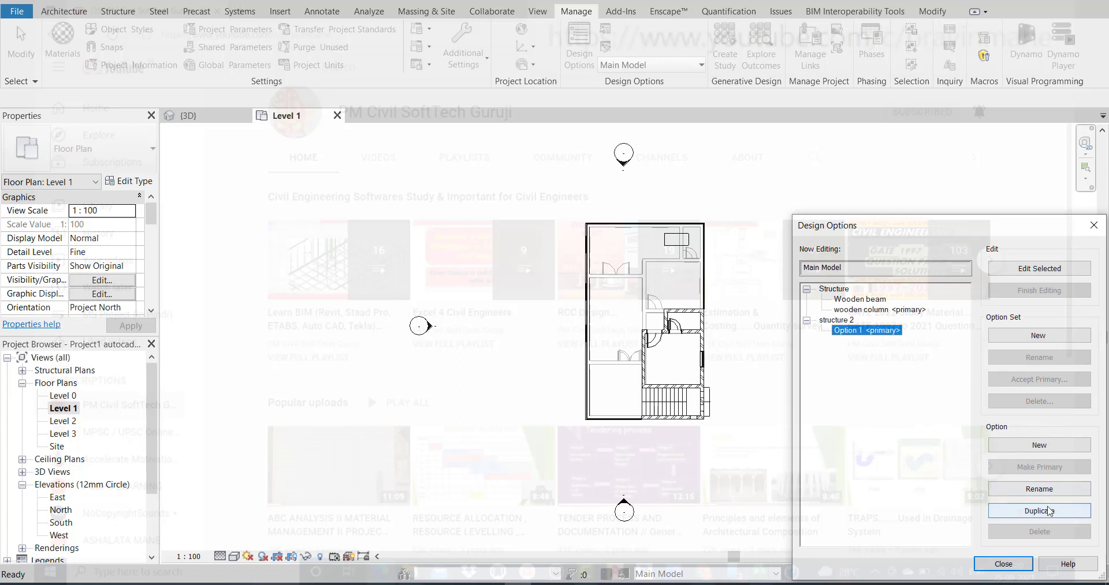
# Rename structure 2's primary Option 1 to 'wooden slab panel'
pyautogui.click(1038, 489)
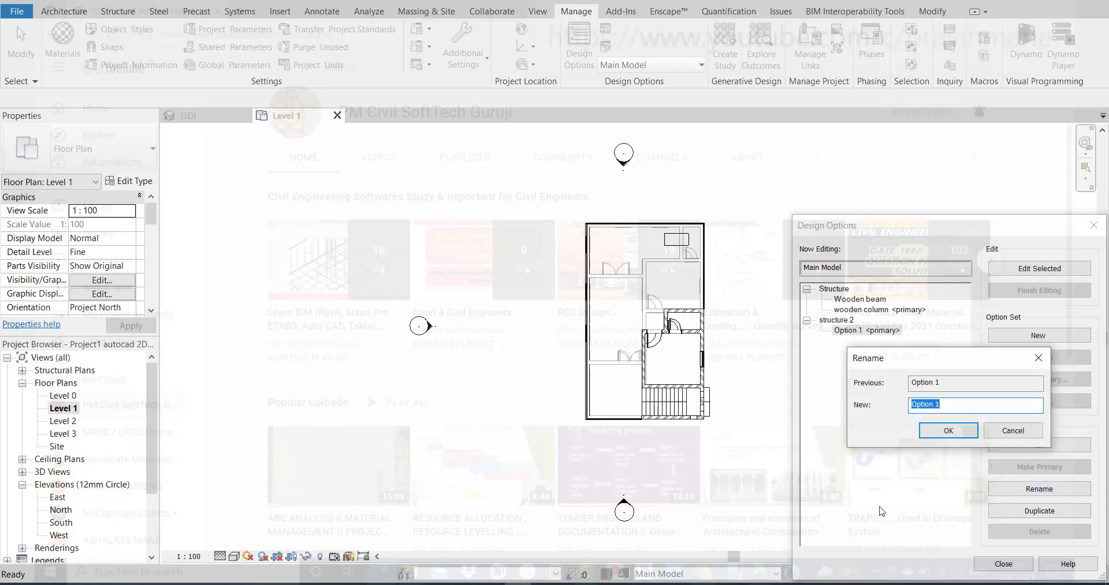
pyautogui.write('w')
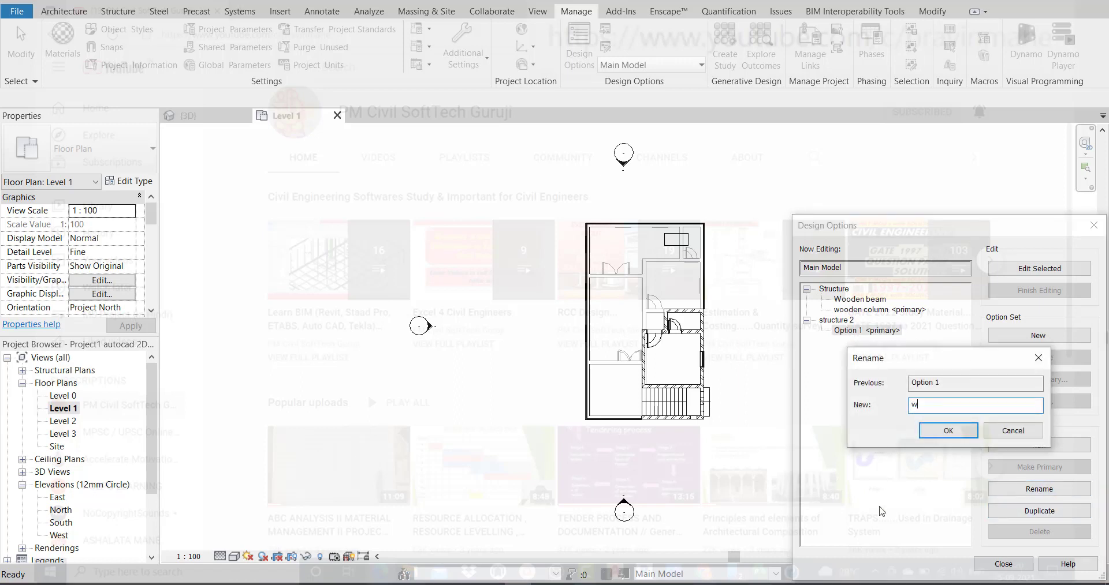
pyautogui.write('ood')
pyautogui.write('panel')
pyautogui.click(954, 433)
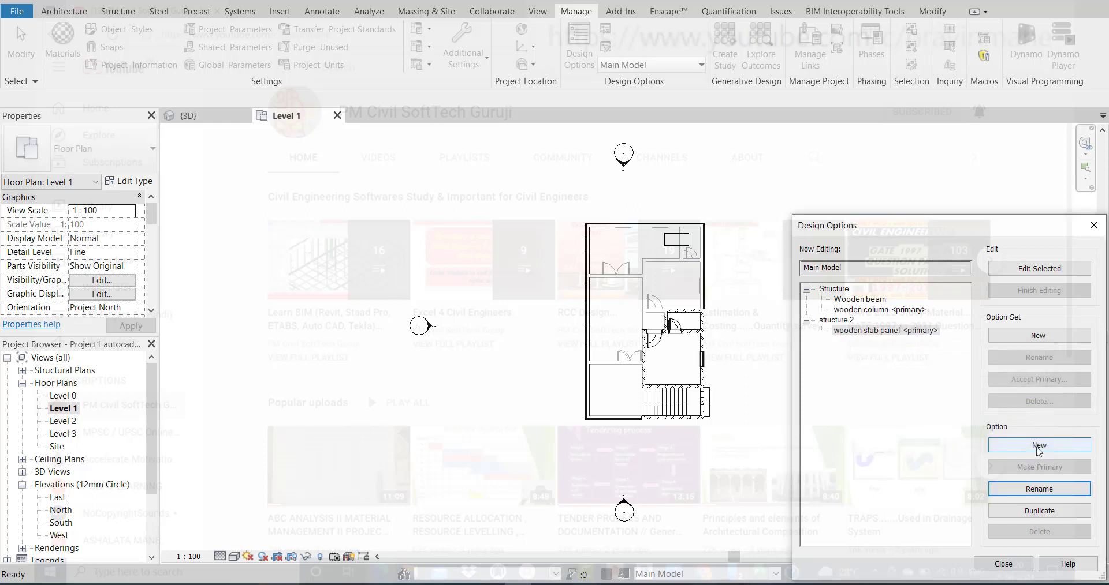
# Add a second option to structure 2 named 'fibre slab panel'
pyautogui.click(1038, 447)
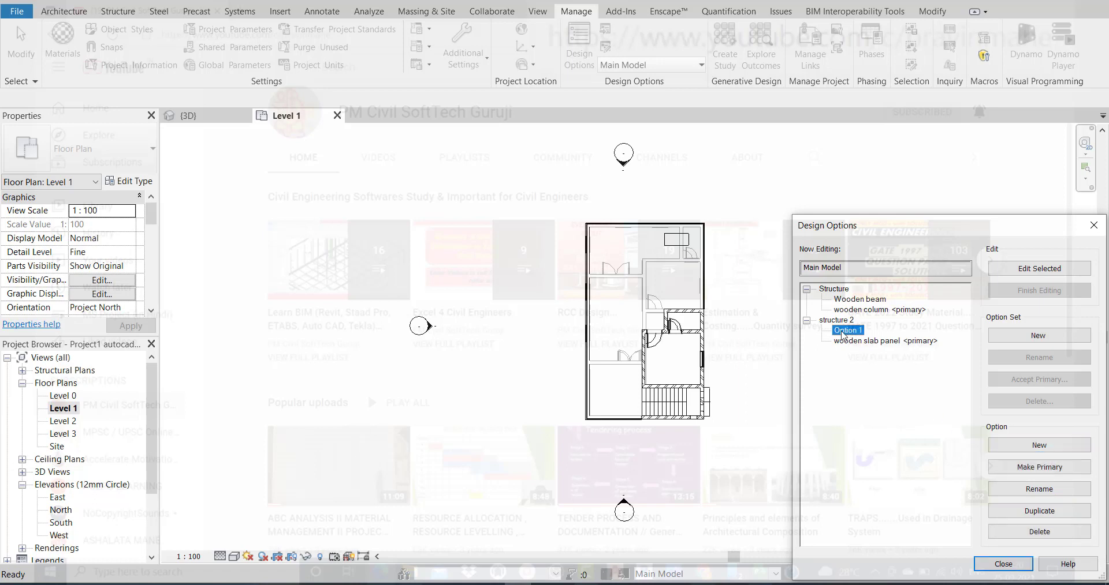
pyautogui.click(1036, 491)
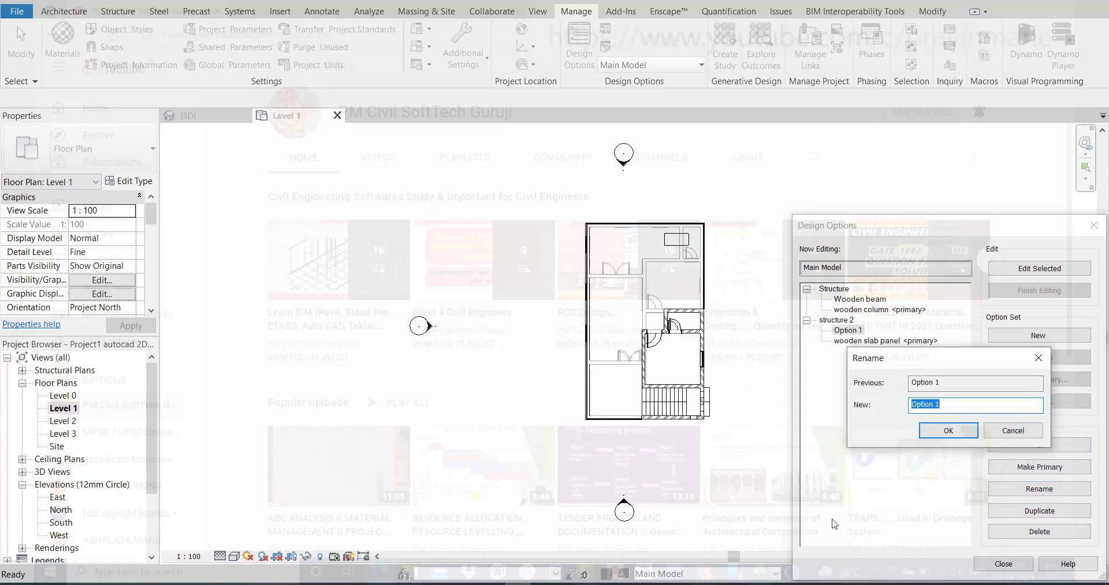
pyautogui.write('fl')
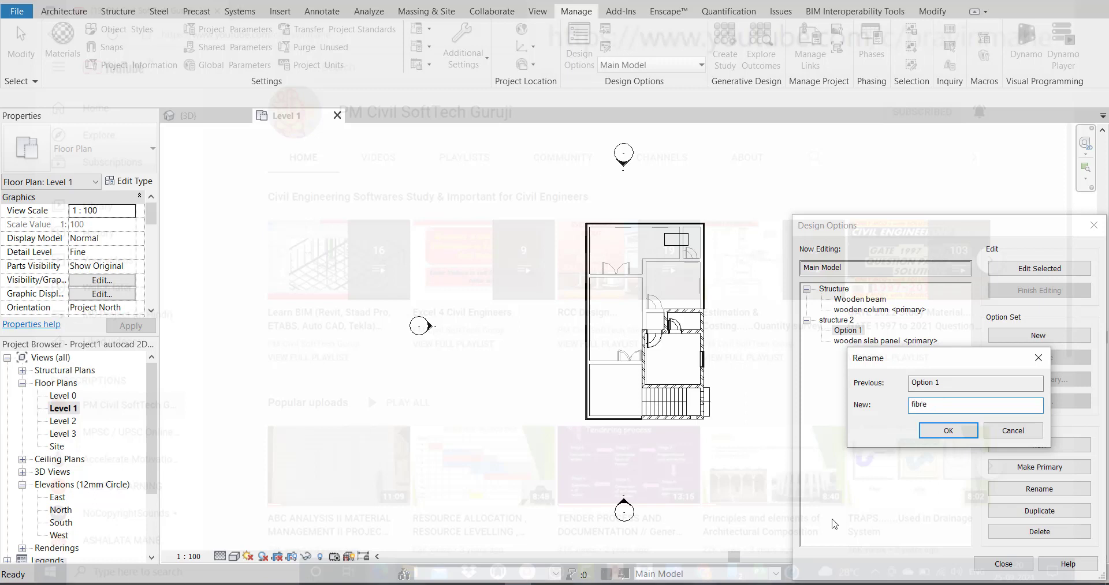
pyautogui.write('b panel')
pyautogui.click(950, 433)
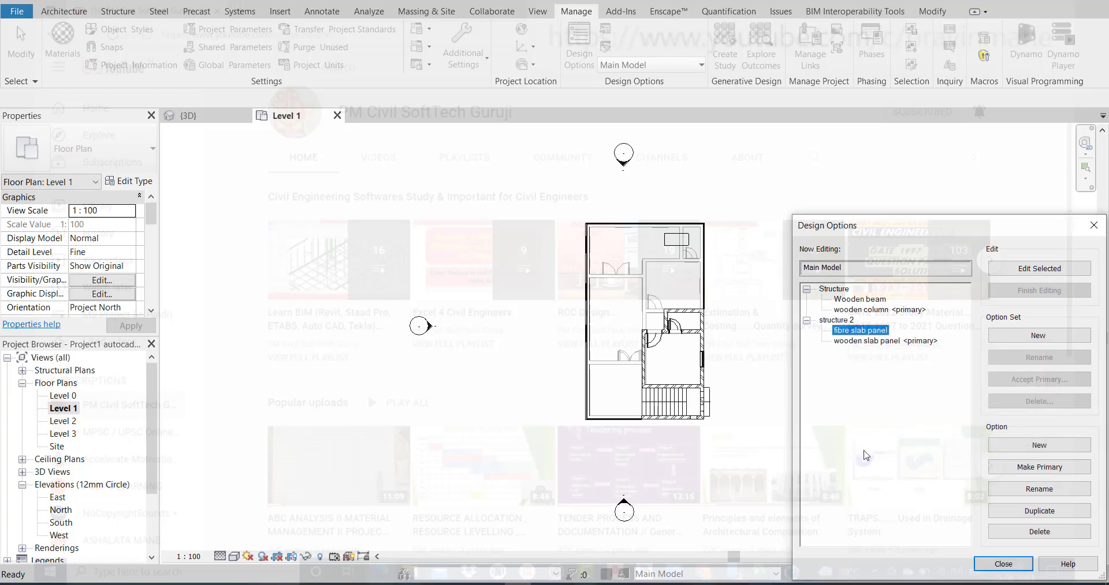
pyautogui.click(863, 300)
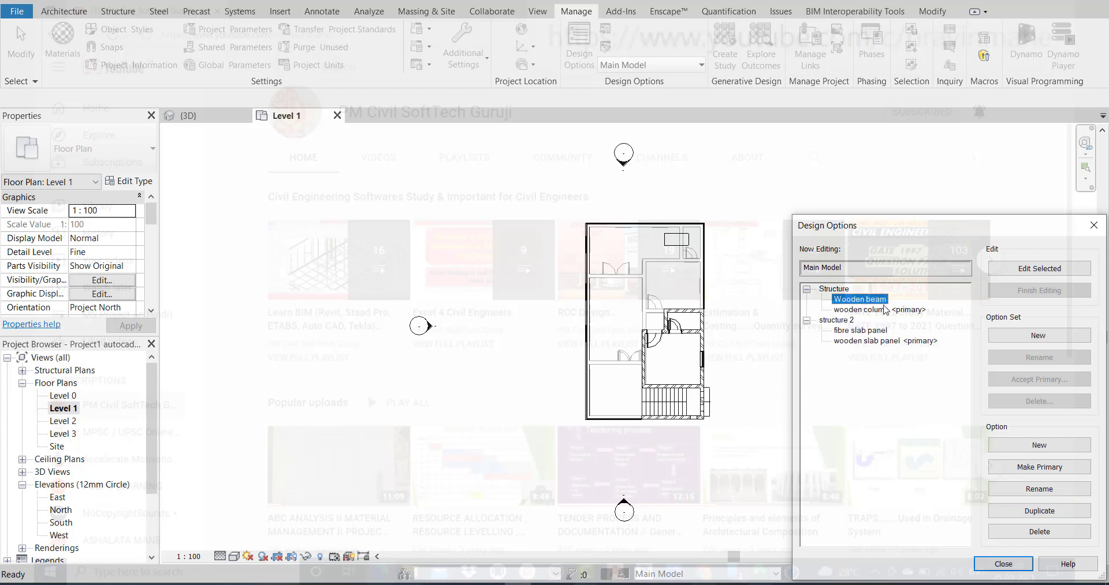